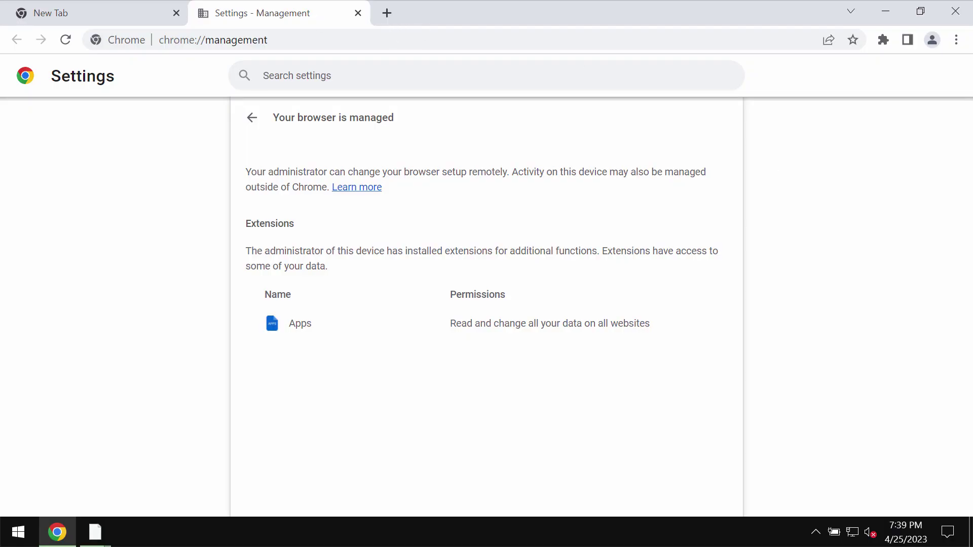
From the New Tab page, bring up Chrome's three-dot menu showing 'Managed by your organization' at the bottom
click(107, 15)
click(956, 41)
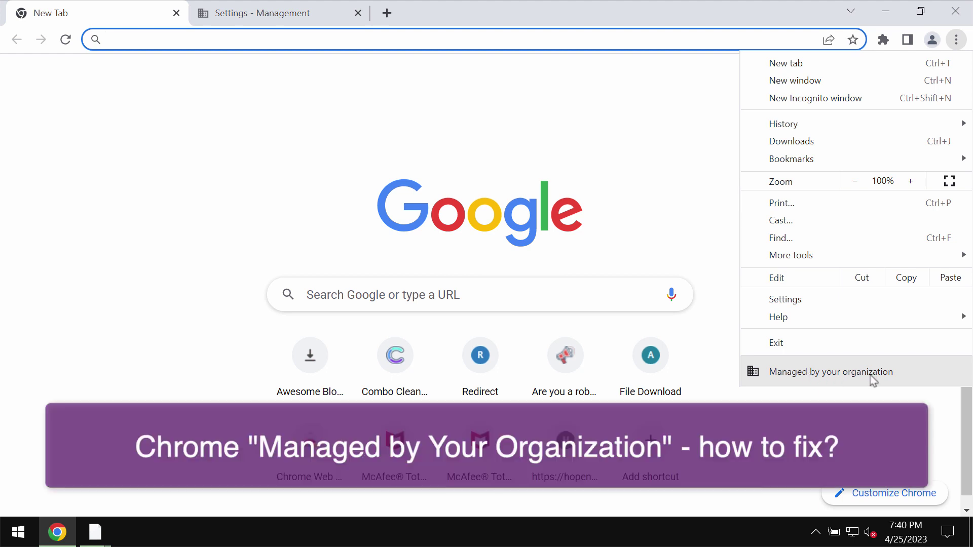
mouse_move(834, 260)
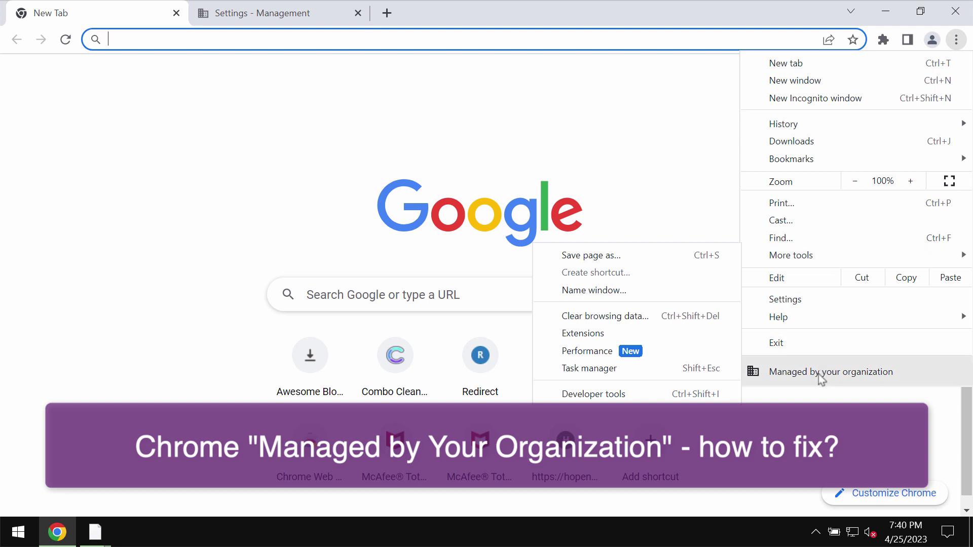
mouse_move(875, 260)
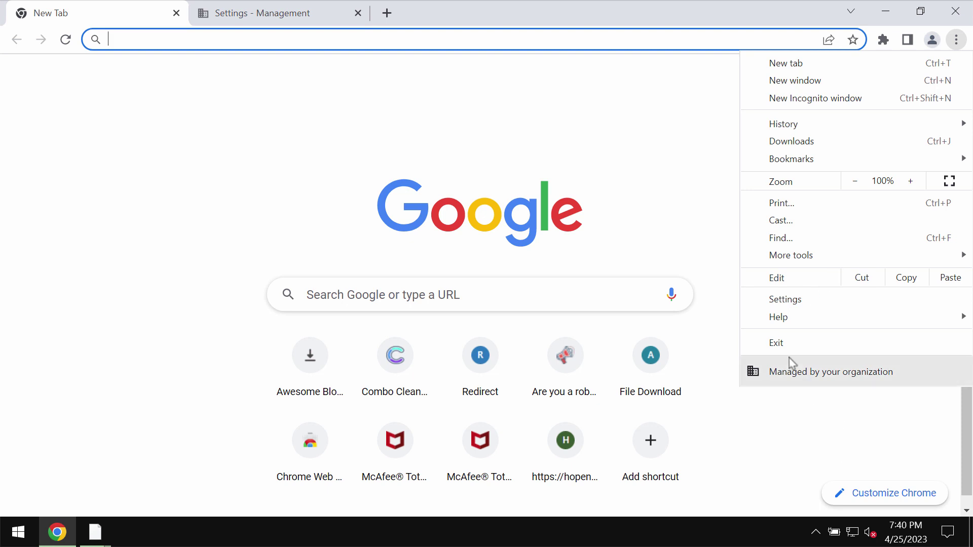
click(958, 42)
click(958, 43)
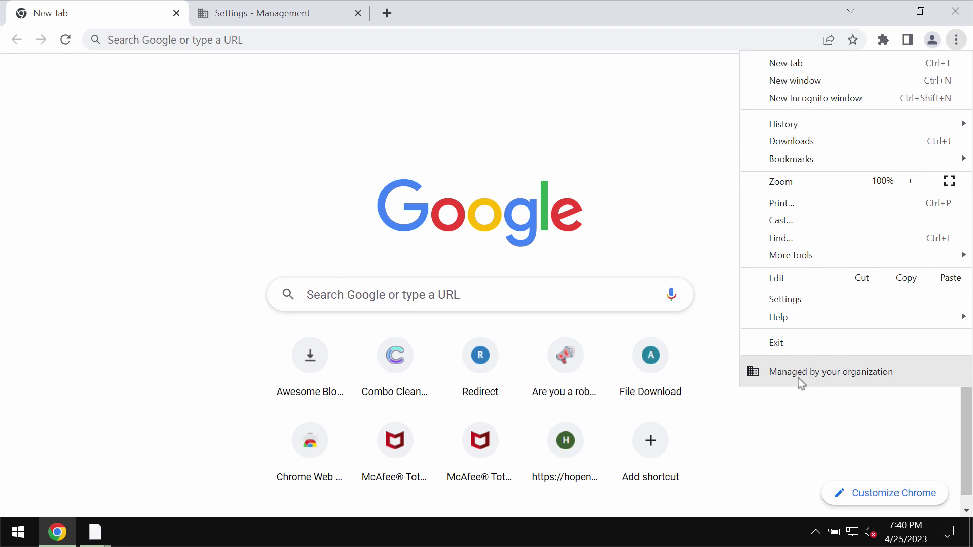
Open chrome://management and highlight the 'Your browser is managed' heading and the Apps extension row
click(781, 372)
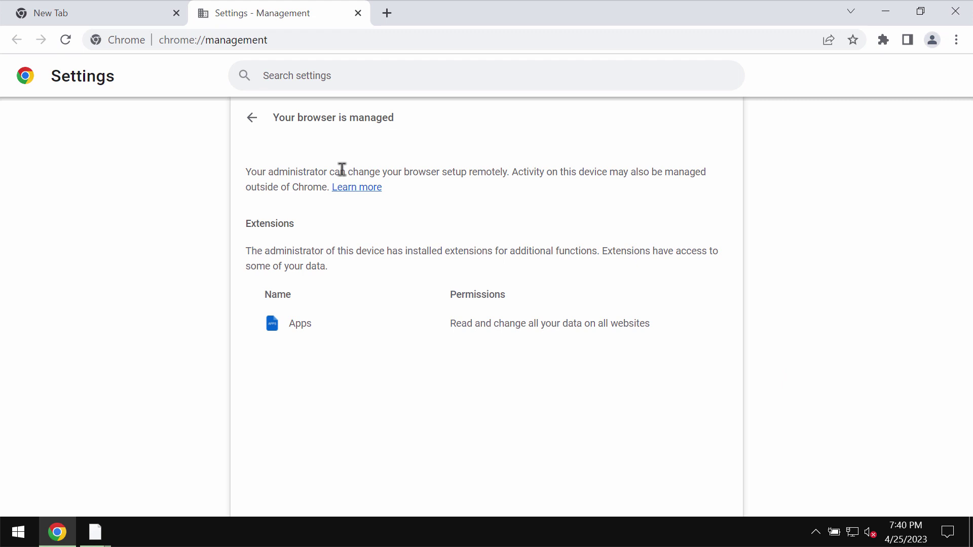
drag(279, 118, 400, 126)
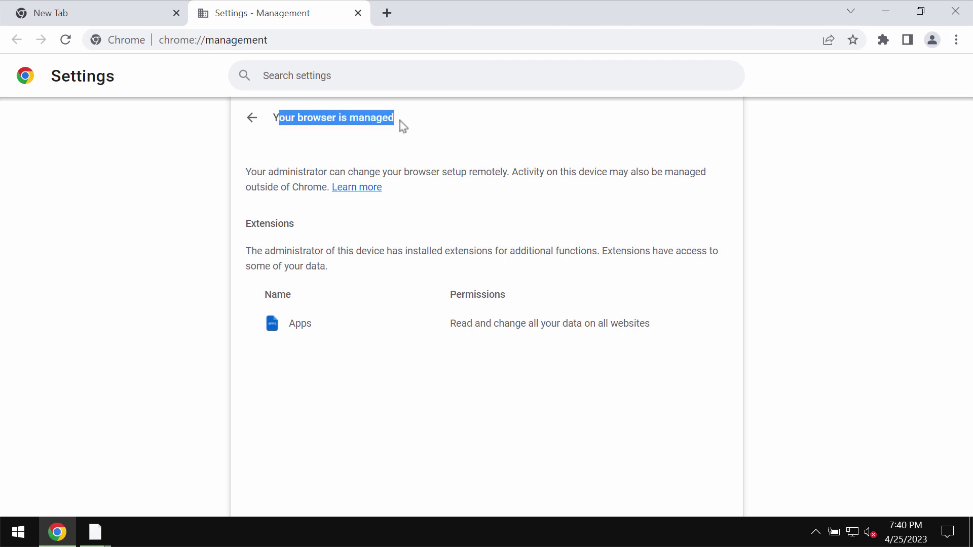
click(406, 128)
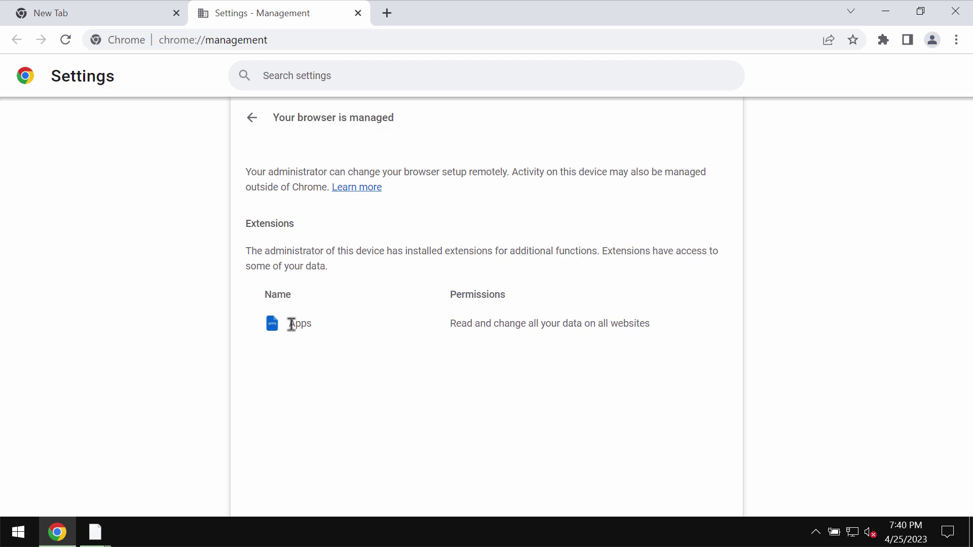
drag(292, 325, 324, 331)
click(336, 327)
drag(710, 337, 481, 346)
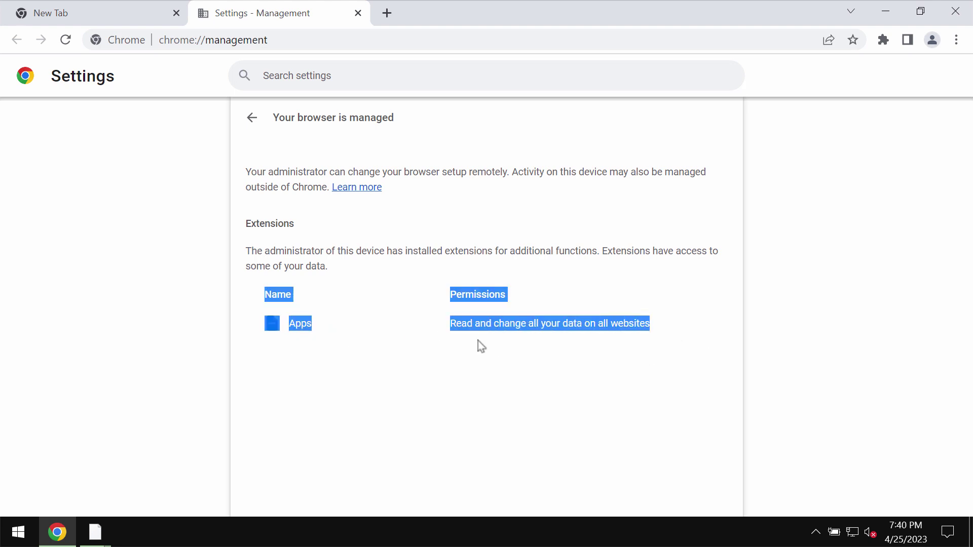
click(482, 345)
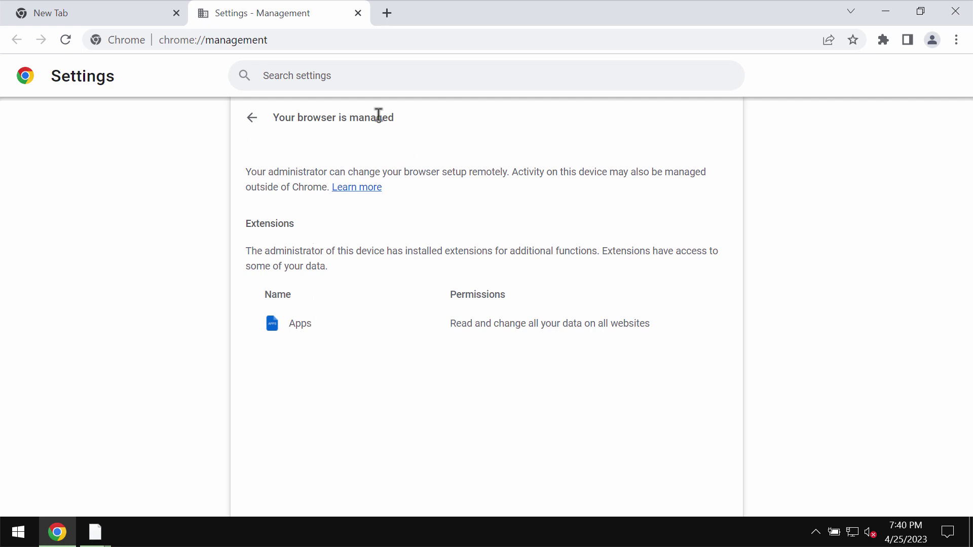
drag(276, 118, 459, 128)
click(406, 125)
Go to More tools > Extensions and highlight the enabled Apps 3.5 extension
click(956, 40)
mouse_move(802, 256)
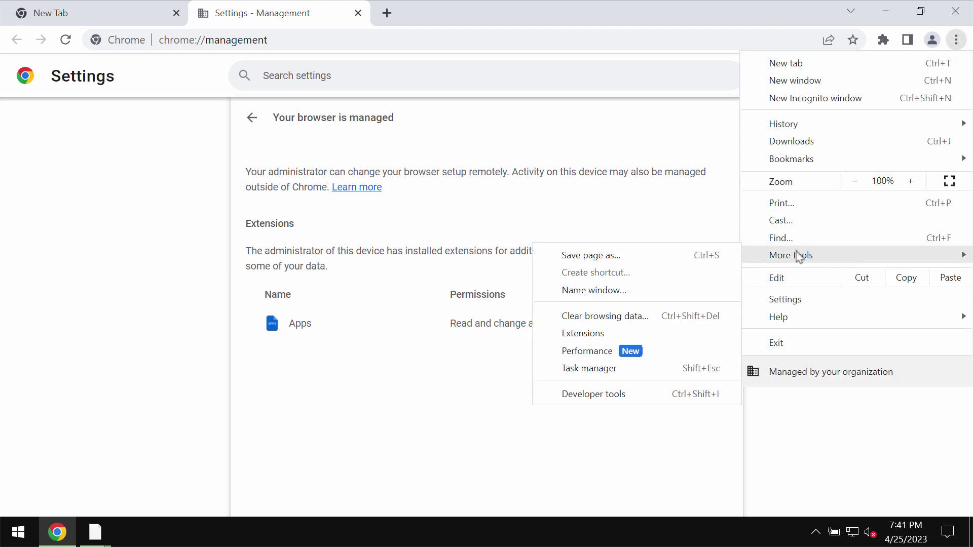
click(619, 335)
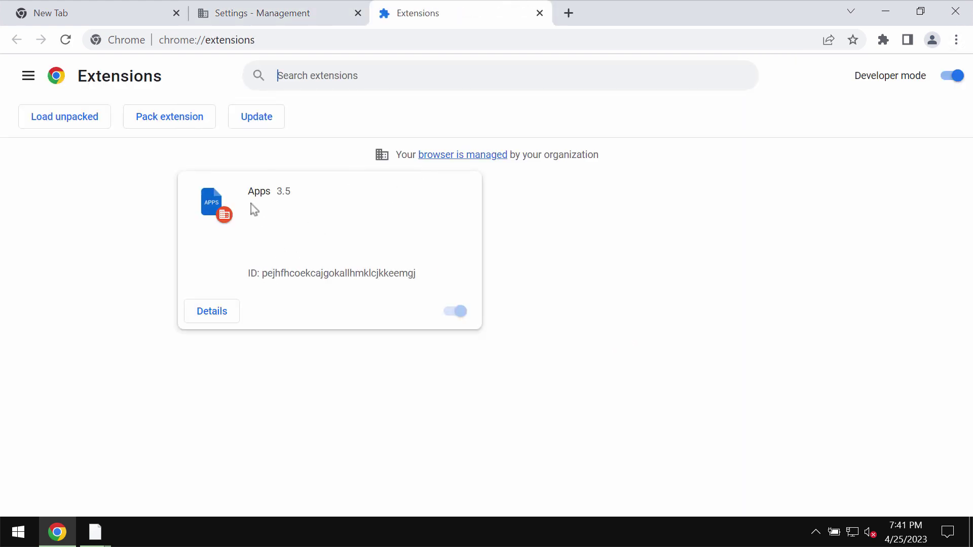
drag(250, 193, 298, 199)
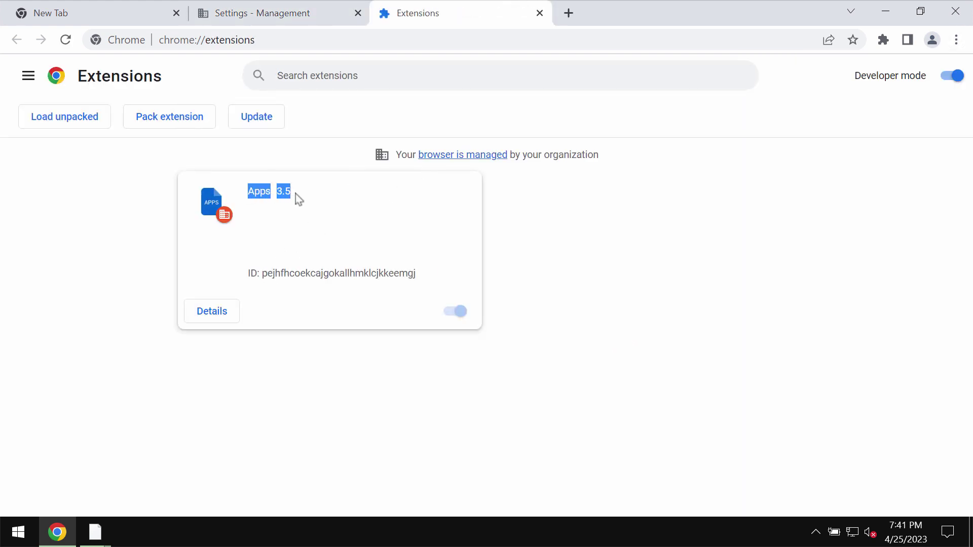
click(569, 330)
right_click(17, 531)
click(93, 438)
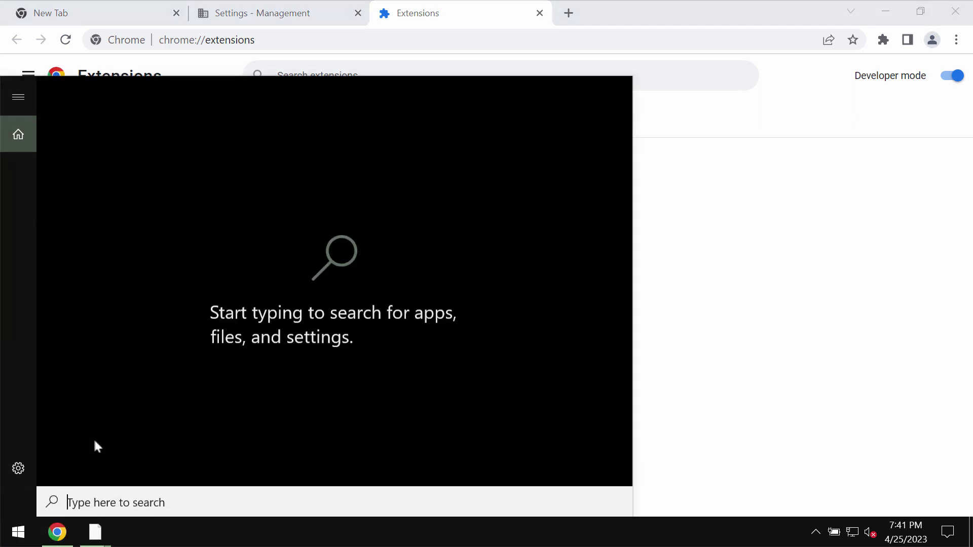
text(con)
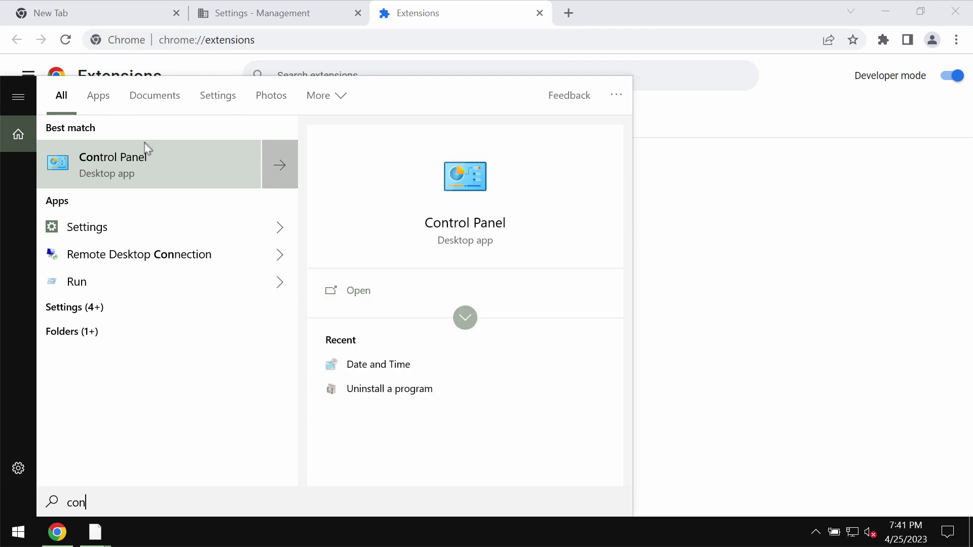
click(147, 171)
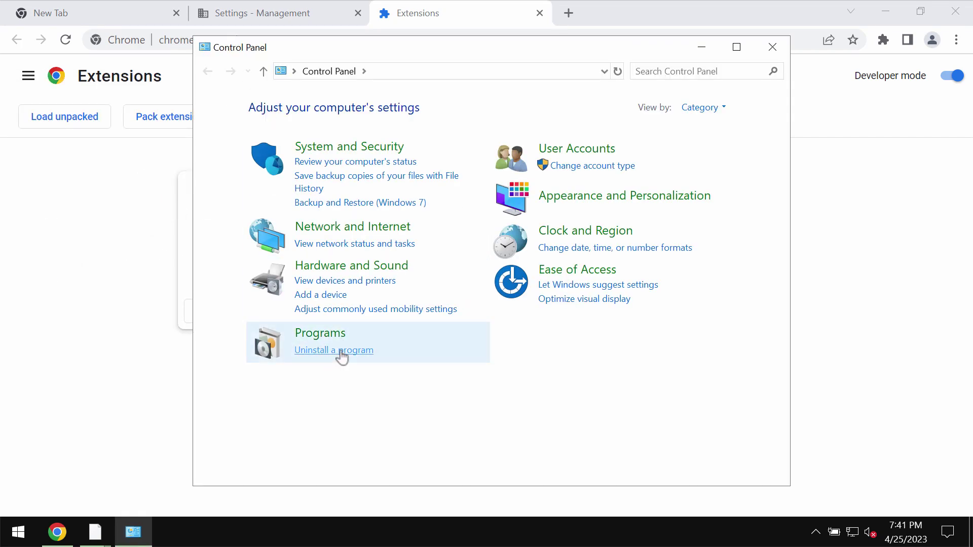
click(342, 354)
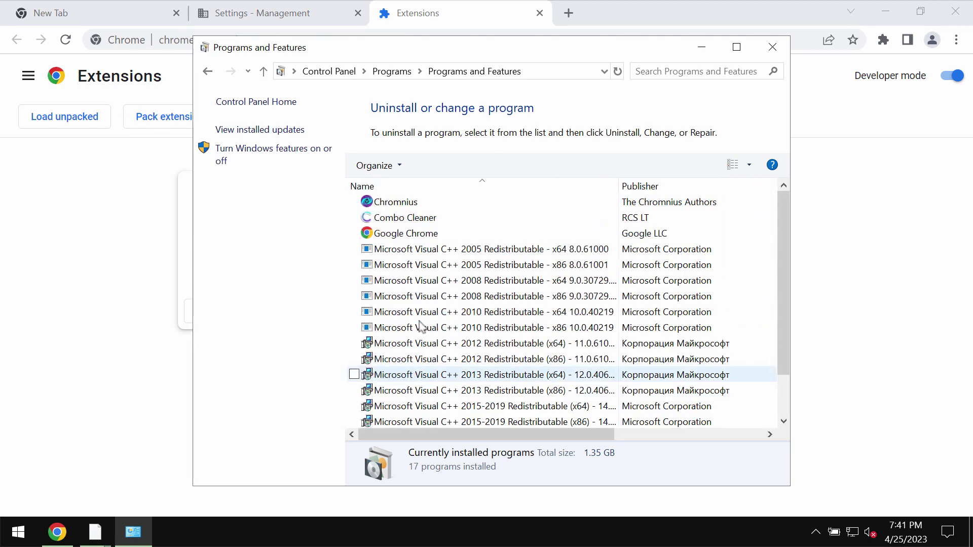
Close the installed programs window, load combocleaner.com, and close the Management and New Tab tabs
click(773, 47)
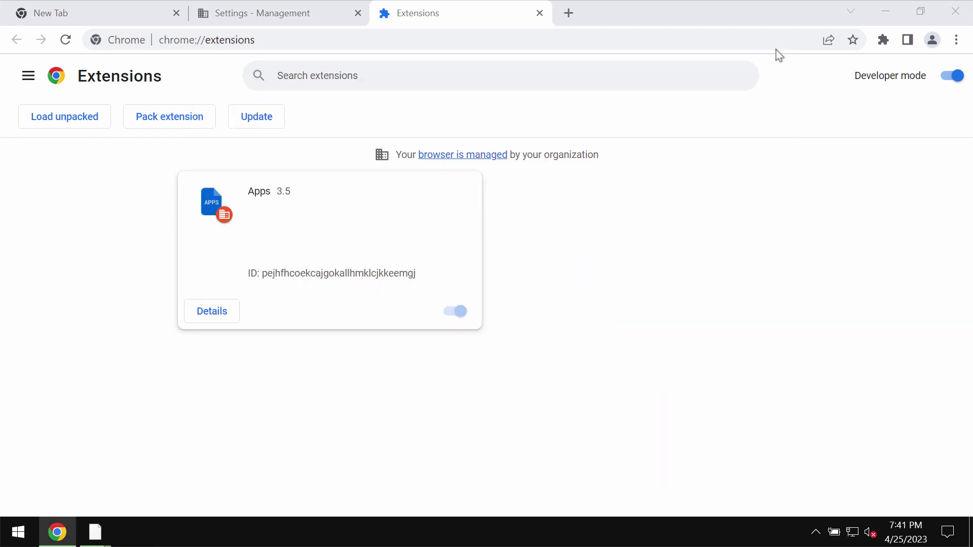
click(485, 41)
text(c)
click(308, 68)
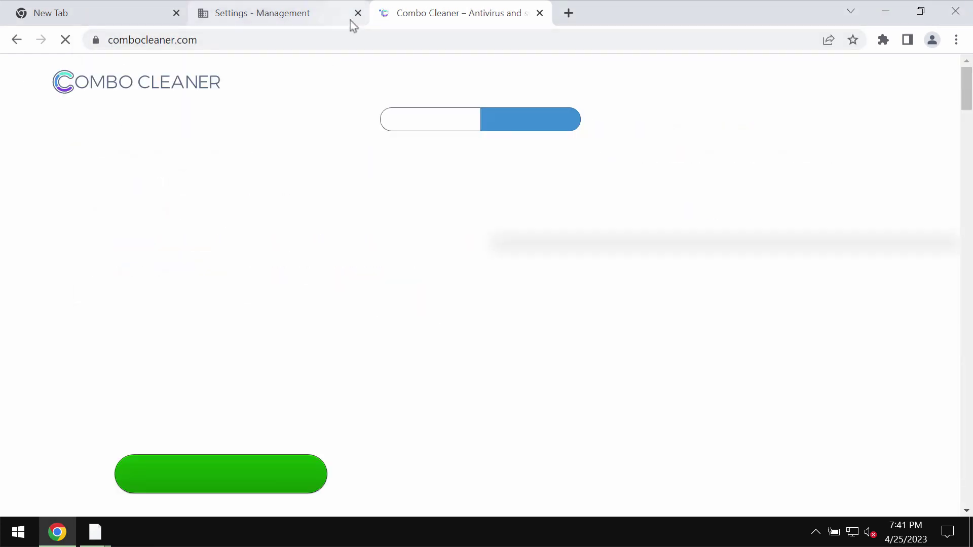
click(358, 13)
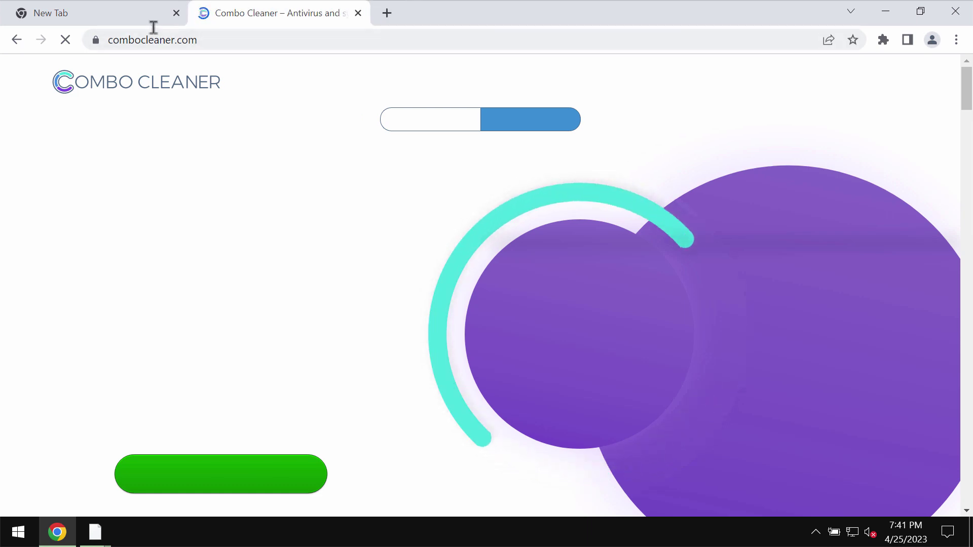
click(176, 12)
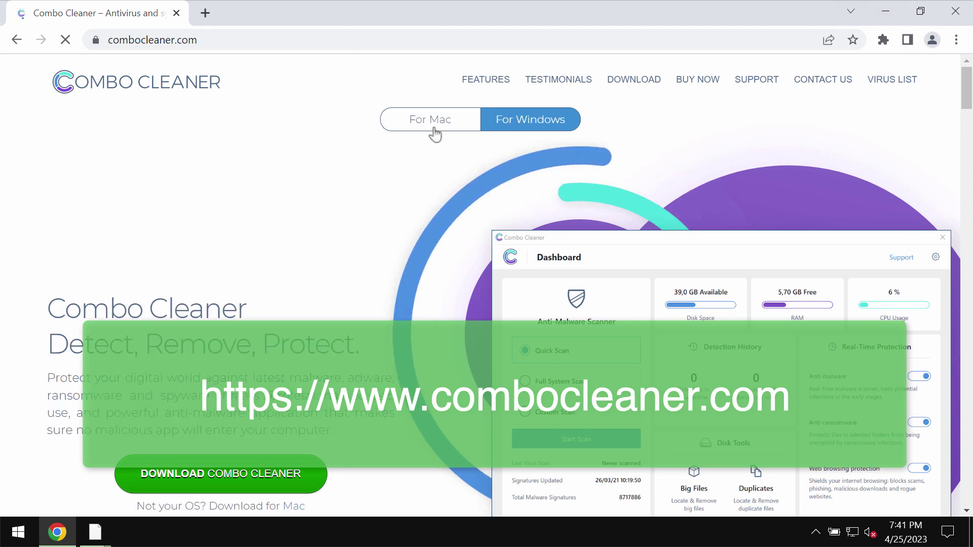
Inspect the combocleaner.com address, then minimize Chrome to the desktop
click(291, 41)
click(348, 38)
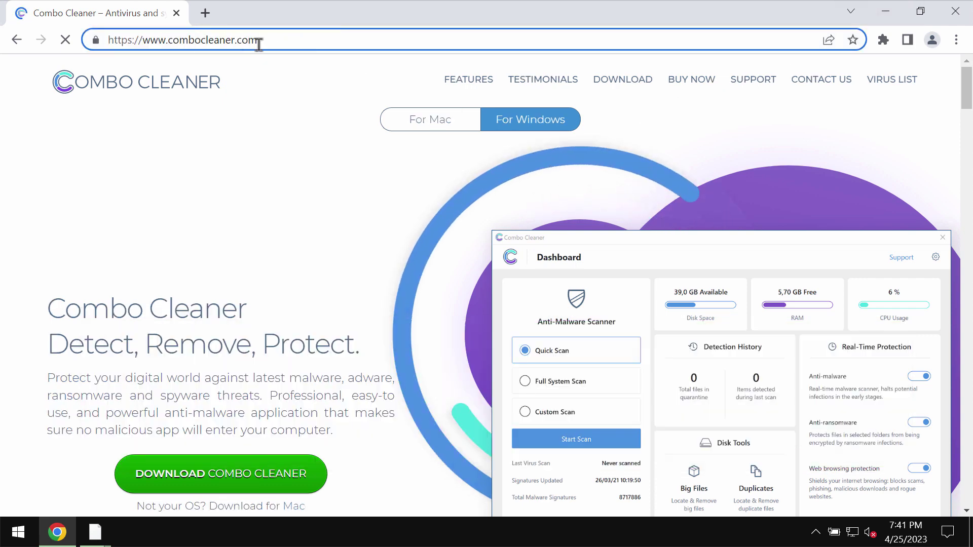
double_click(223, 39)
click(273, 40)
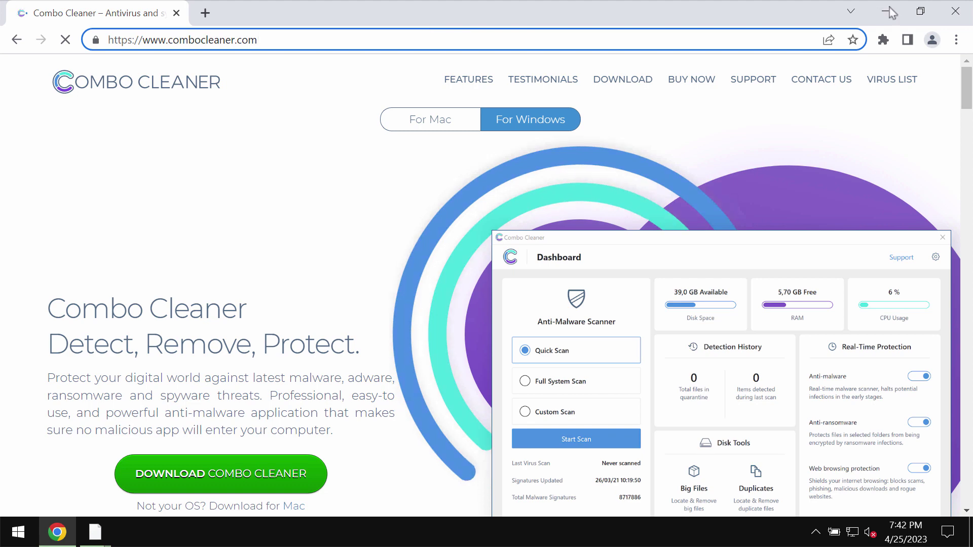
click(892, 12)
Launch the Combo Cleaner dashboard from the hidden system tray icons
click(815, 531)
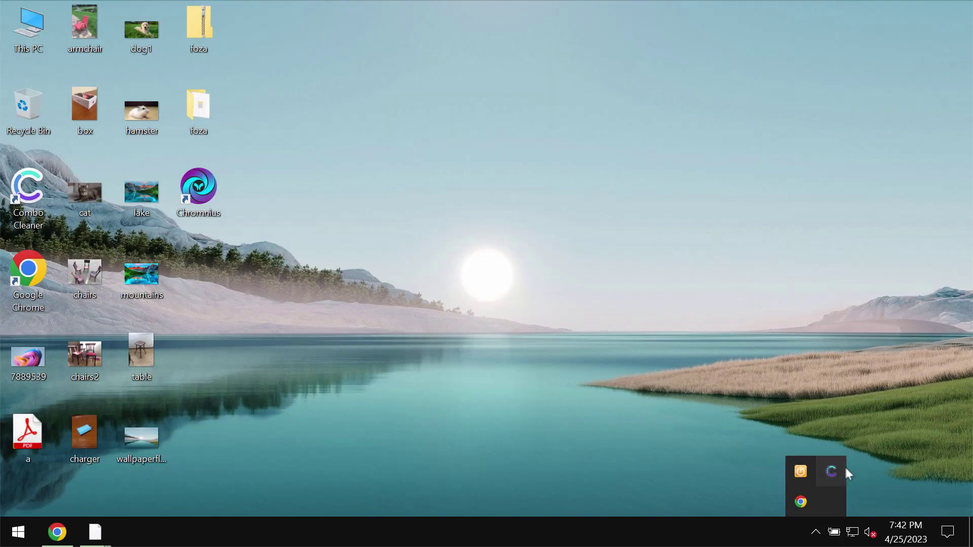
click(848, 473)
click(815, 531)
click(831, 472)
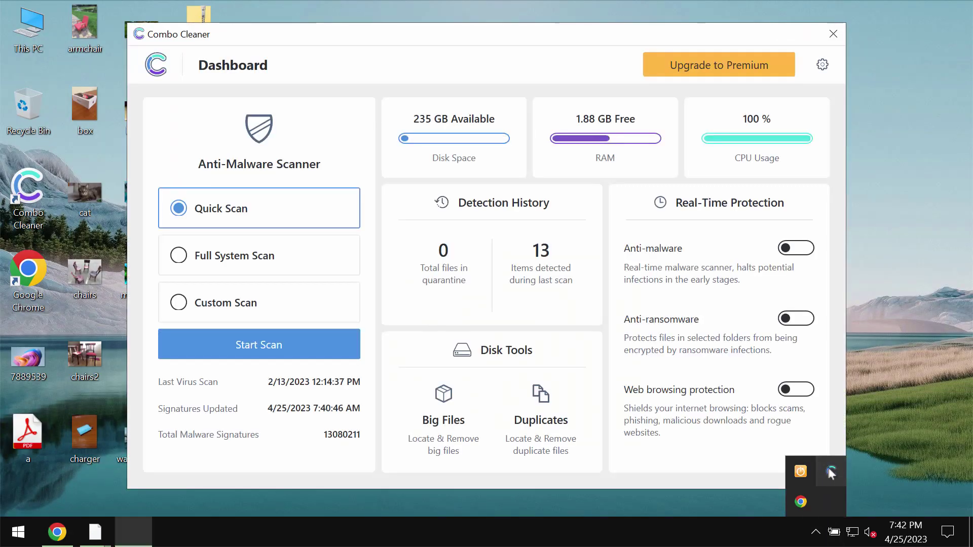
Start a Quick Scan, restarting it once the virus definitions finish updating
click(288, 346)
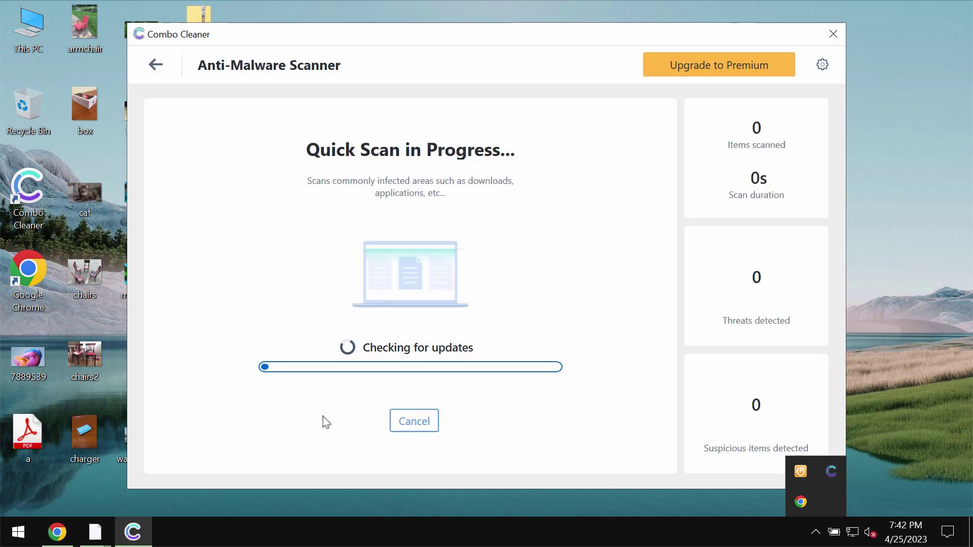
click(155, 64)
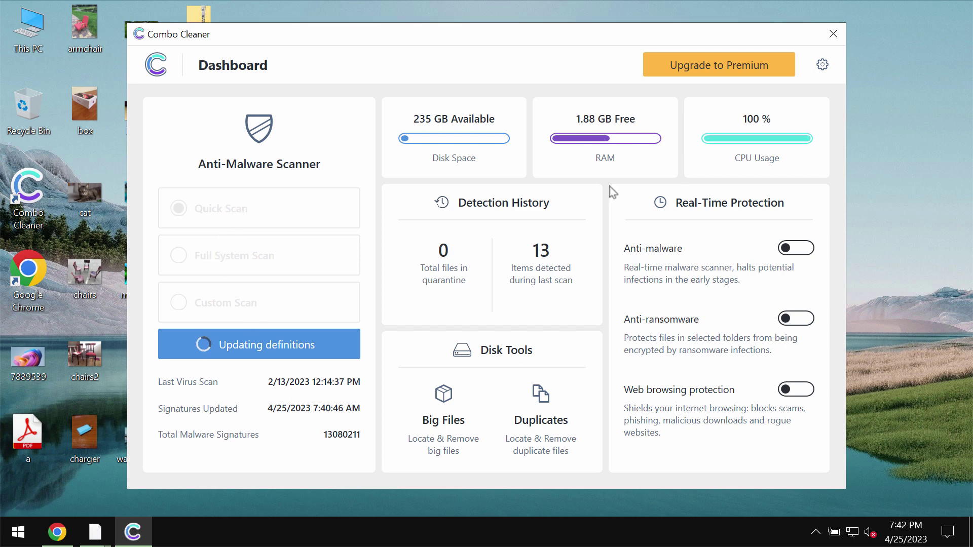
click(320, 342)
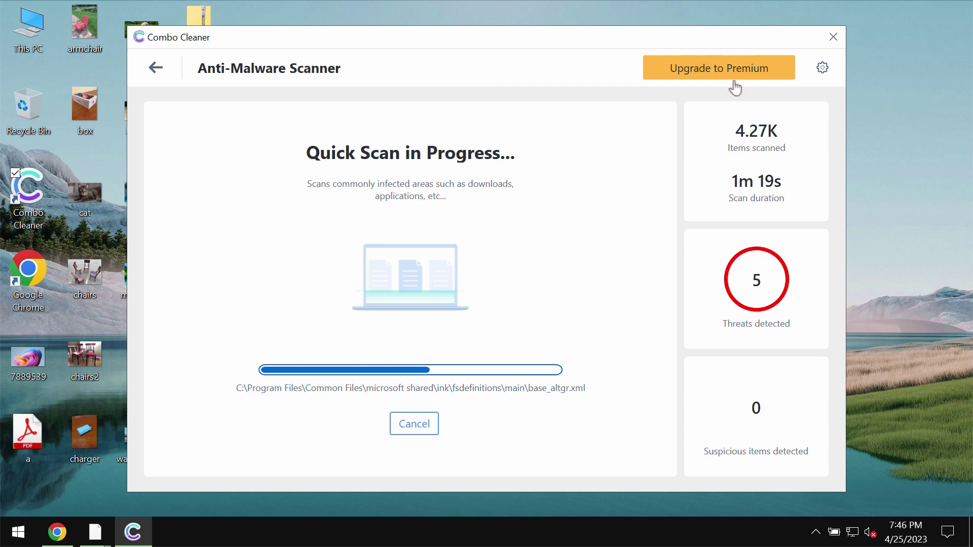
Glance at the Upgrade to Premium page, then cancel the Quick Scan and confirm Yes
click(765, 75)
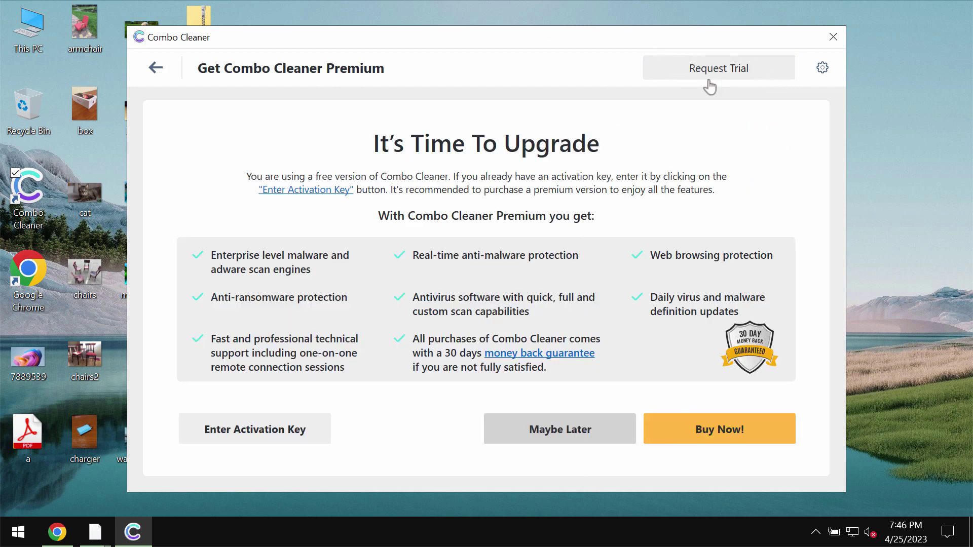
click(154, 68)
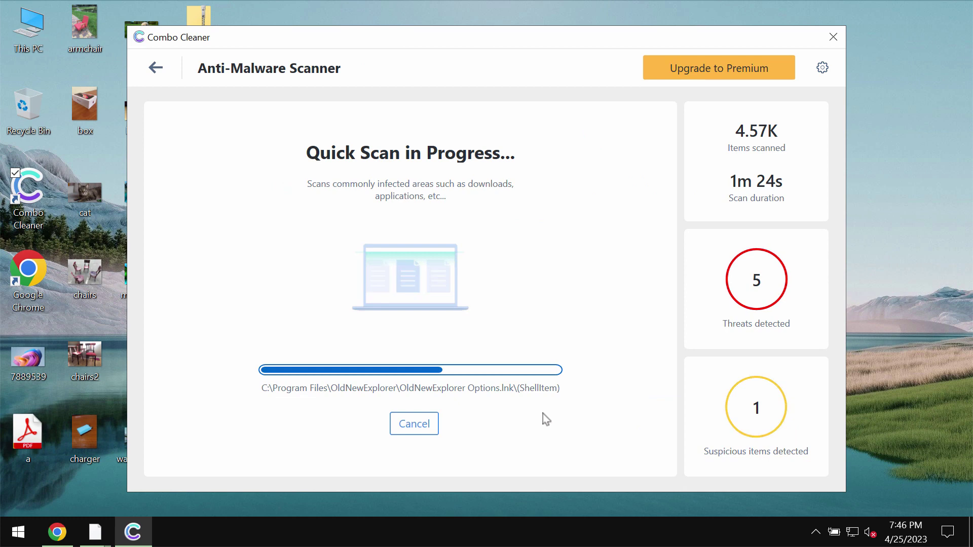
click(432, 427)
click(462, 342)
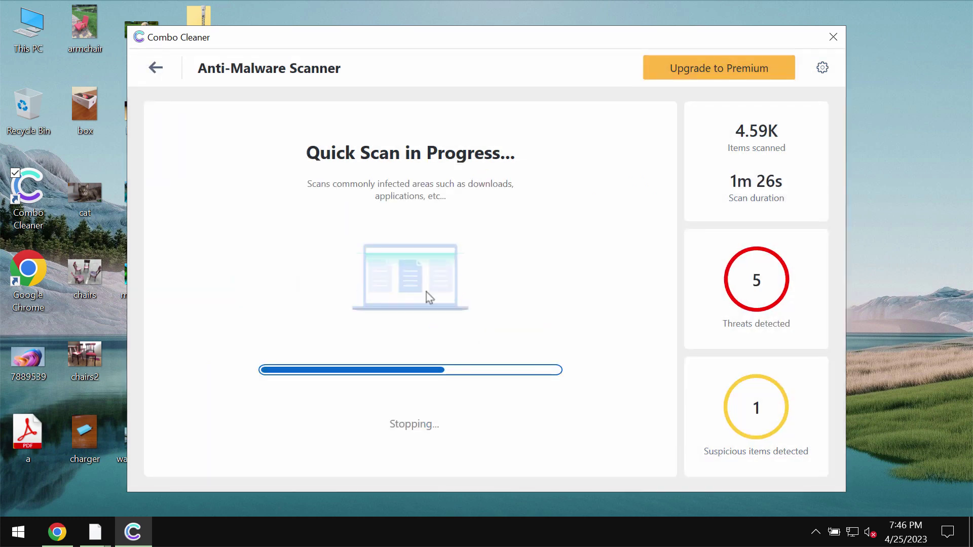